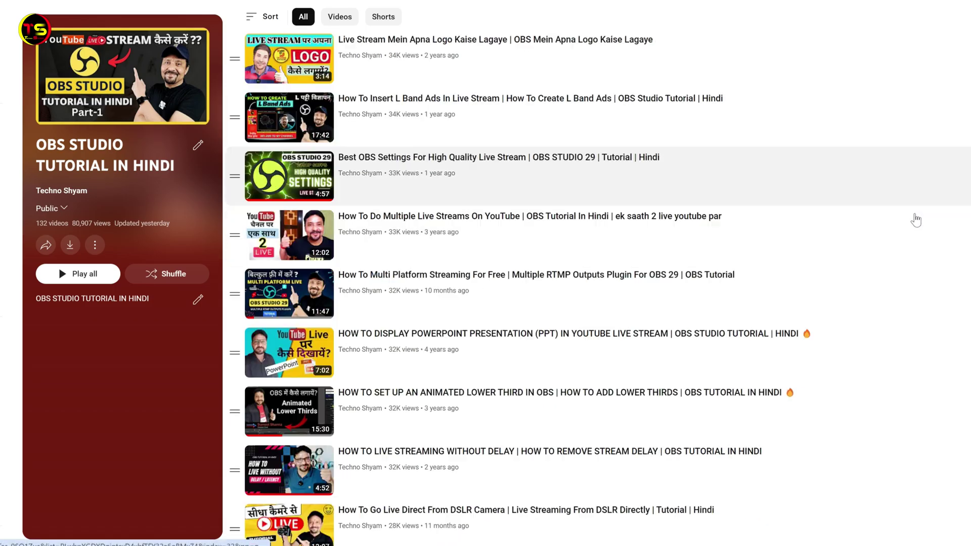
scroll(915, 220, down, 4)
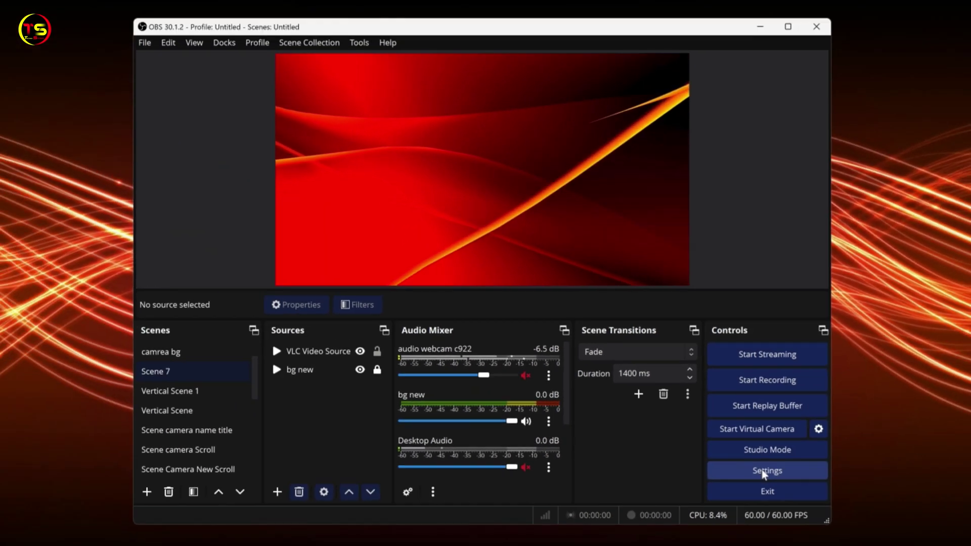
Open the OBS settings and look through the available interface themes in the General section
click(763, 472)
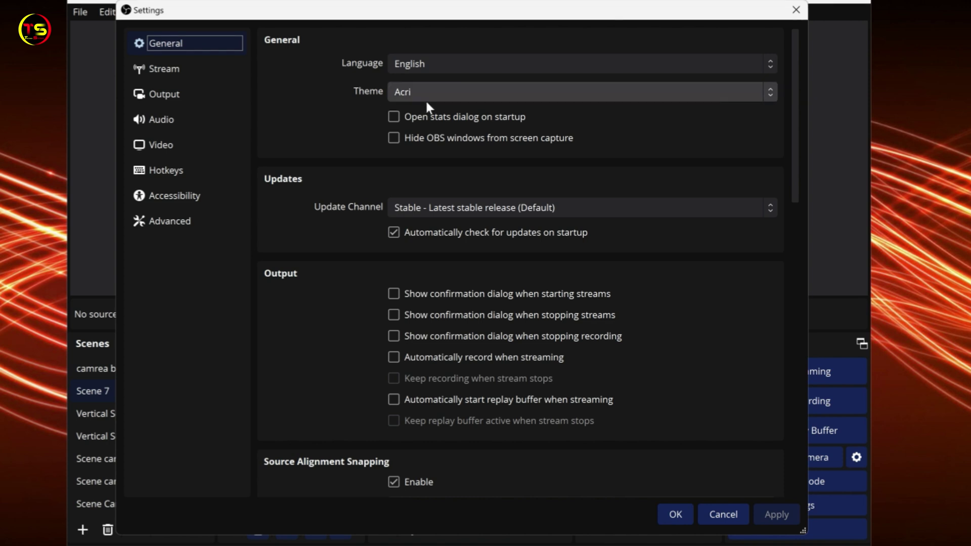
click(766, 92)
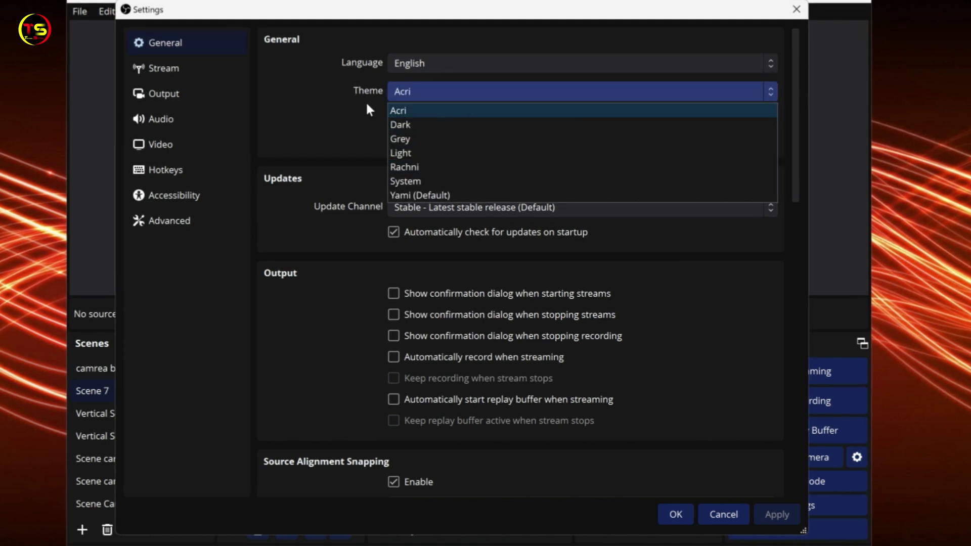
click(439, 91)
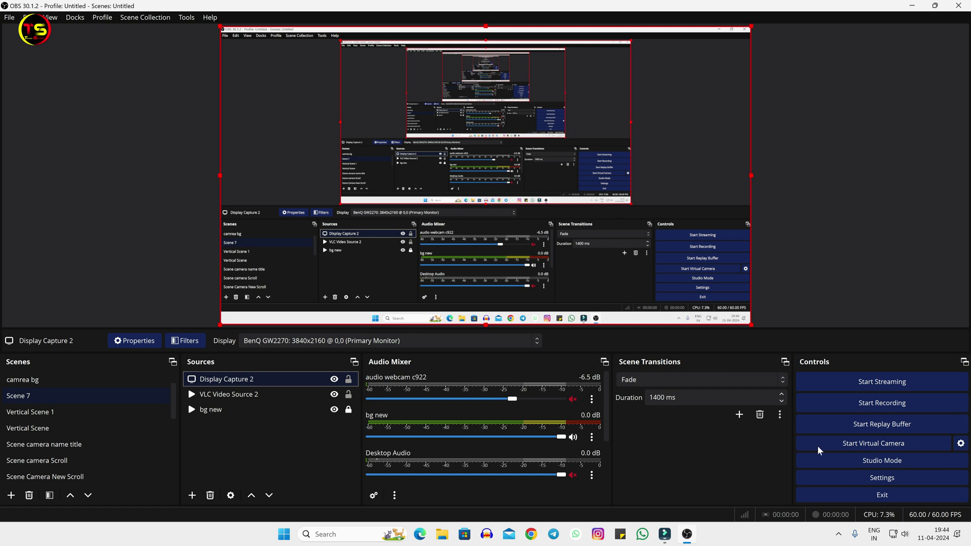
Enable hiding OBS windows from screen capture in the General settings, then apply the change and close the settings
click(819, 477)
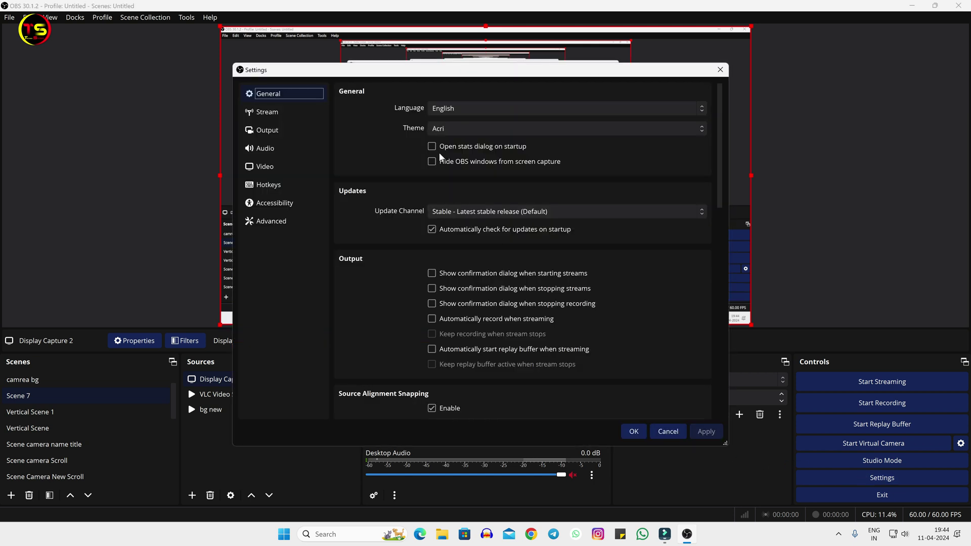
click(433, 160)
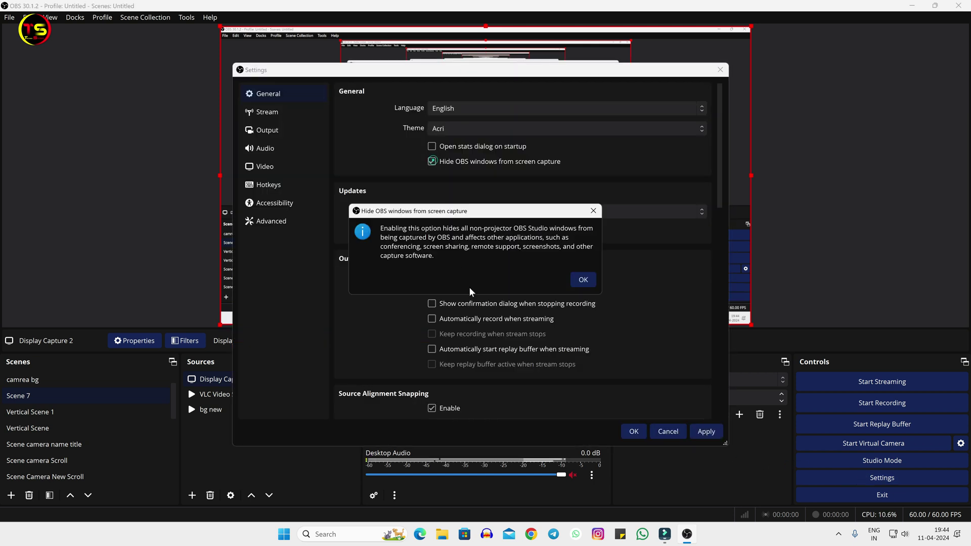
click(583, 280)
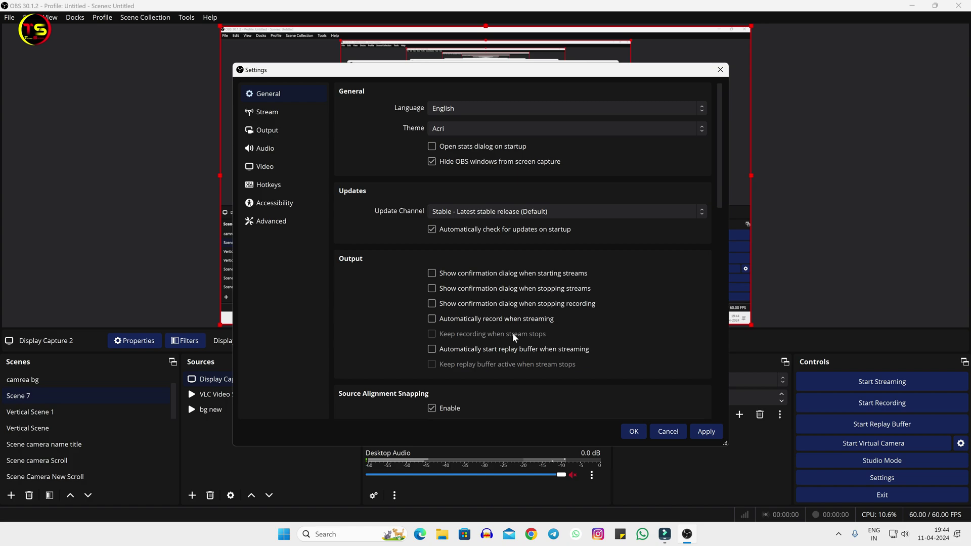
click(713, 429)
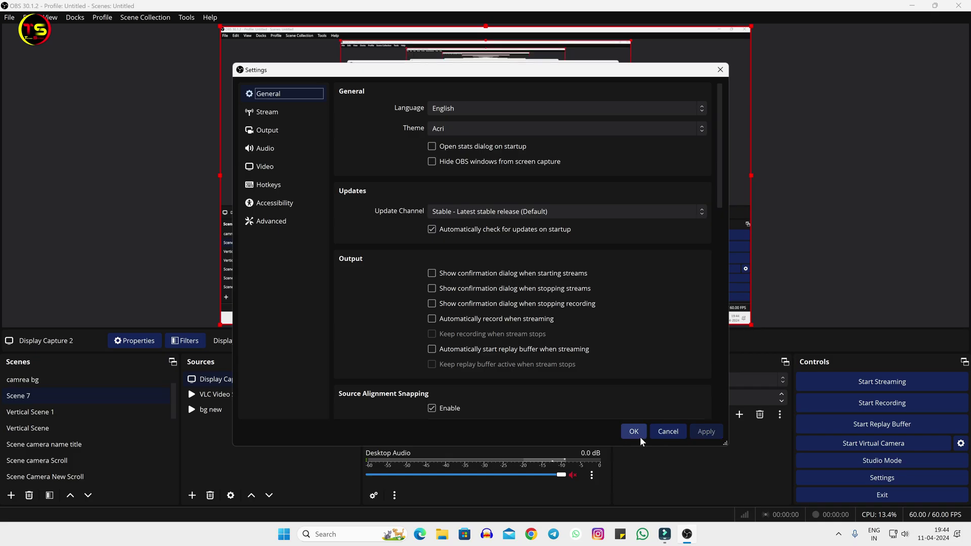
click(636, 436)
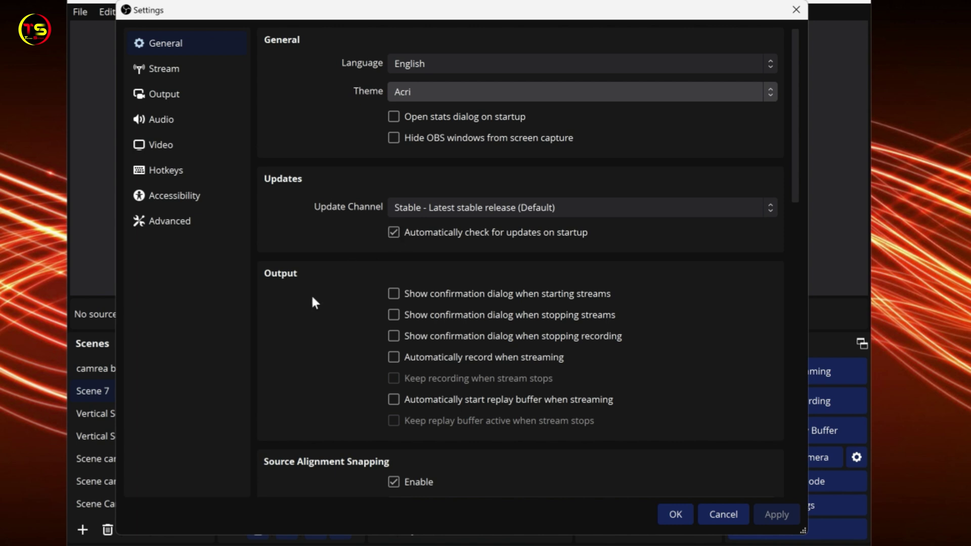
Review the General settings for output, source snapping, projectors, system tray, preview, importers, Studio Mode and Multiview
scroll(309, 297, down, 3)
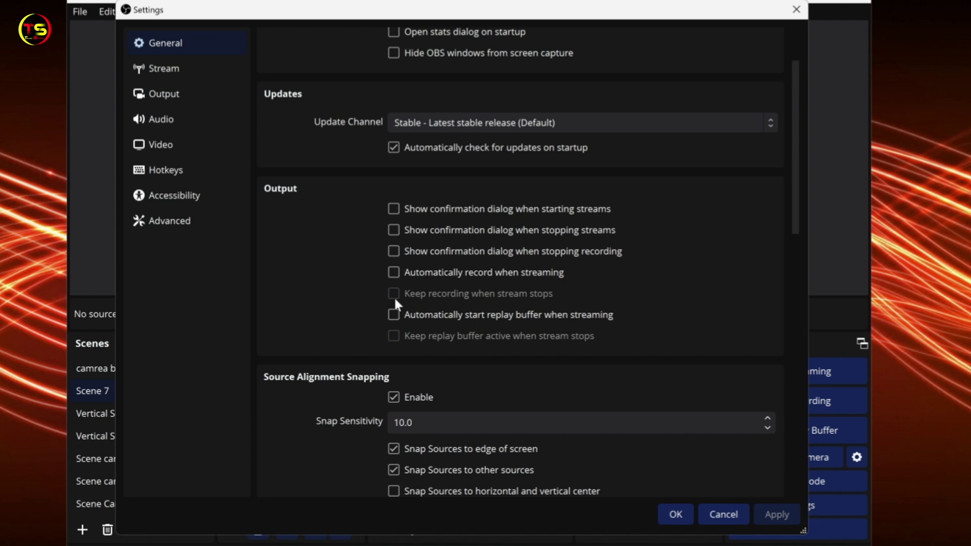
scroll(334, 291, down, 3)
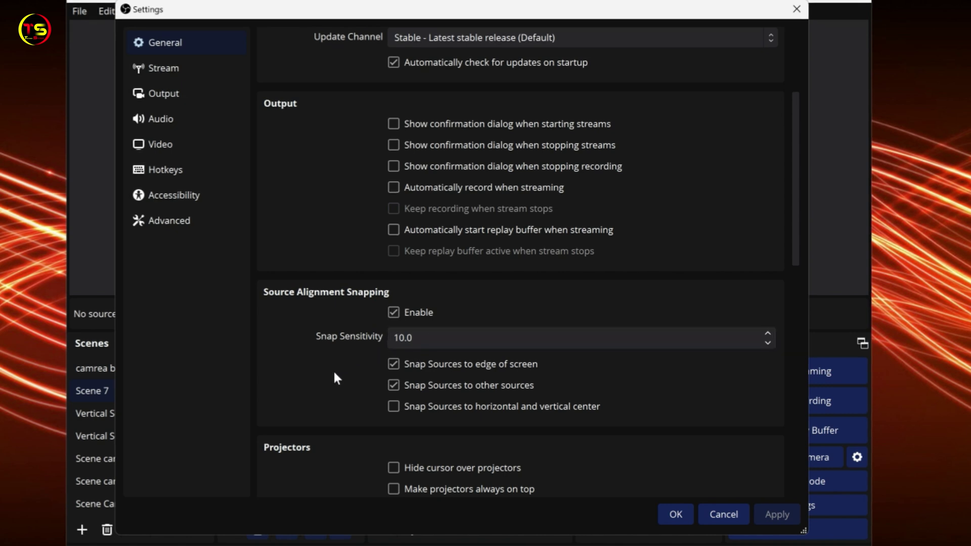
scroll(334, 370, down, 2)
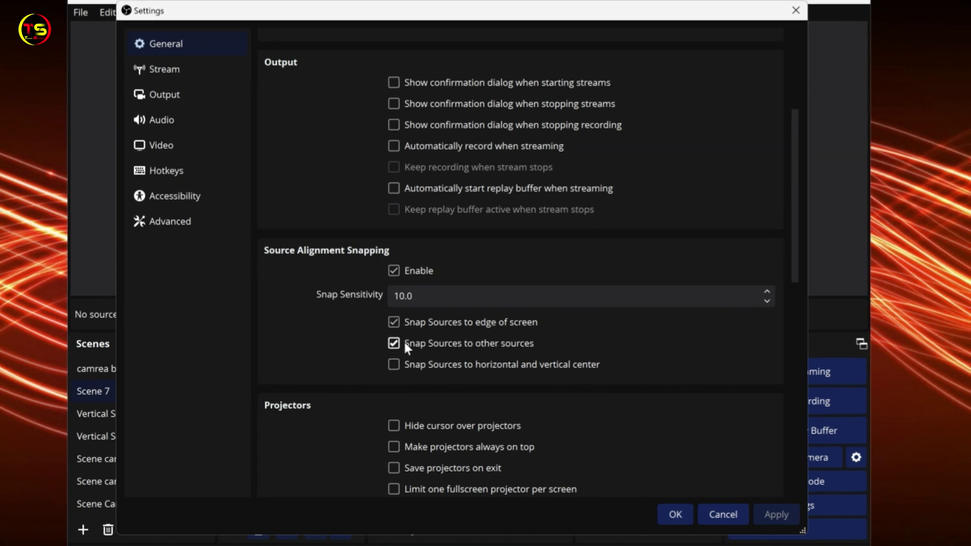
scroll(429, 386, down, 5)
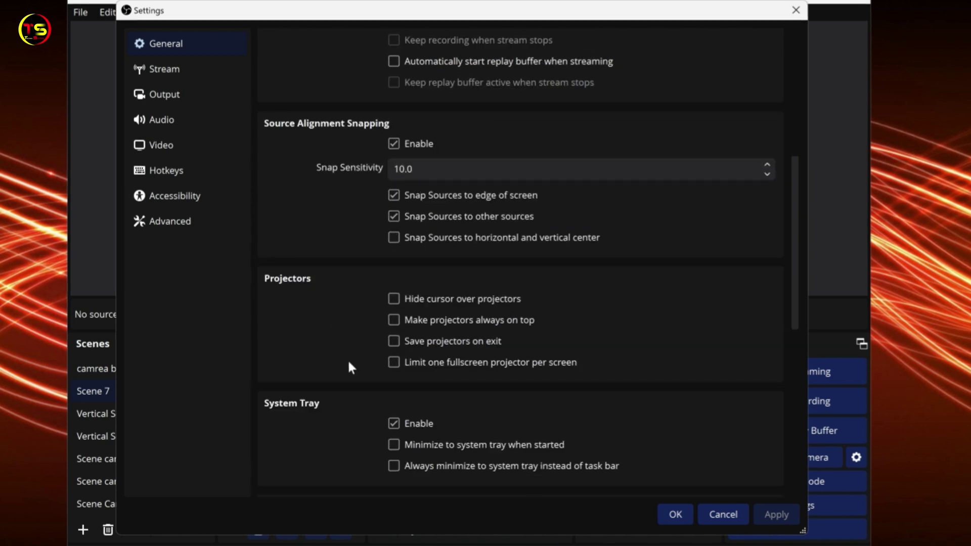
scroll(348, 359, down, 3)
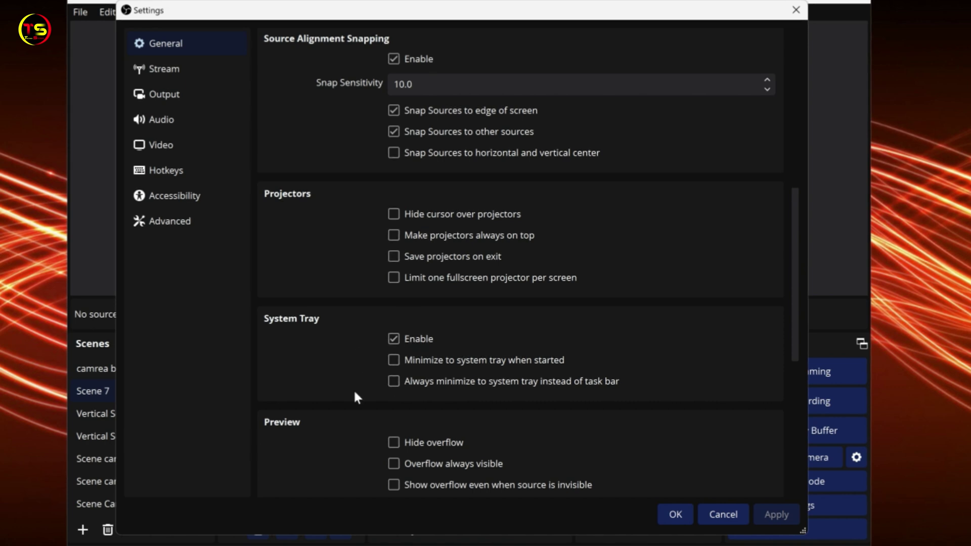
scroll(354, 390, down, 5)
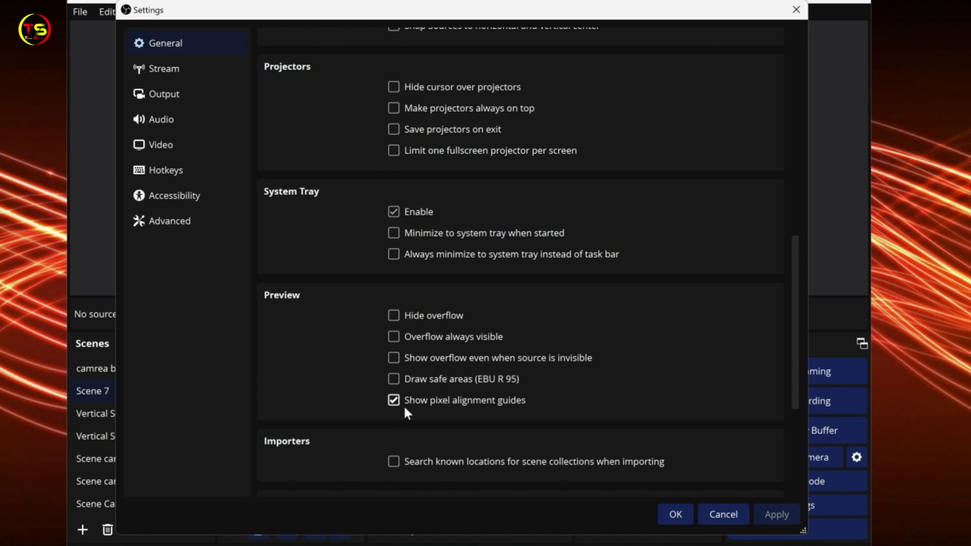
scroll(370, 400, down, 2)
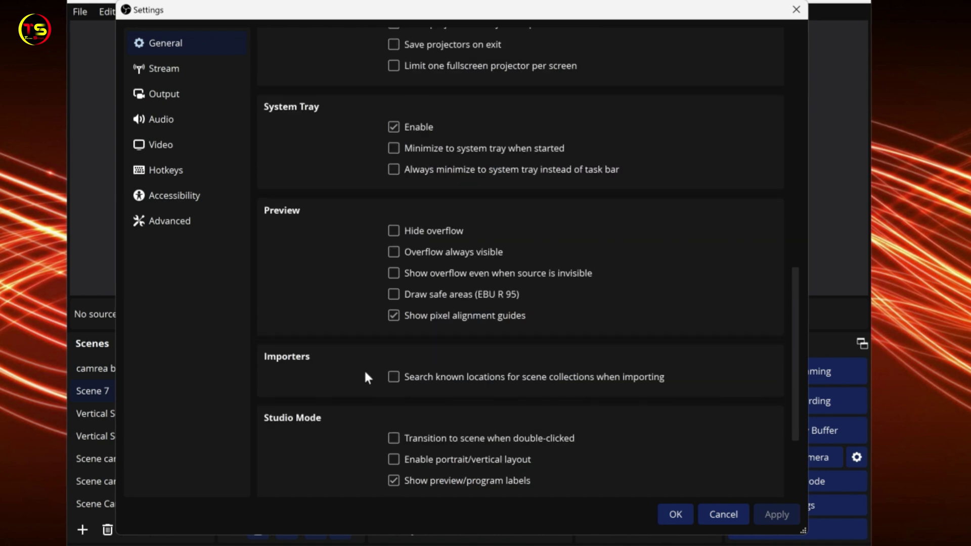
scroll(324, 337, down, 3)
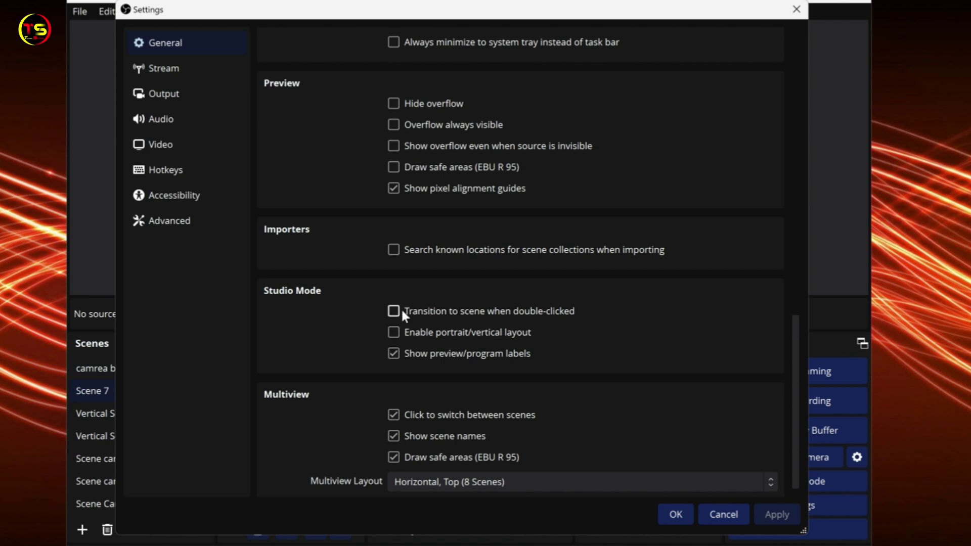
scroll(377, 367, down, 1)
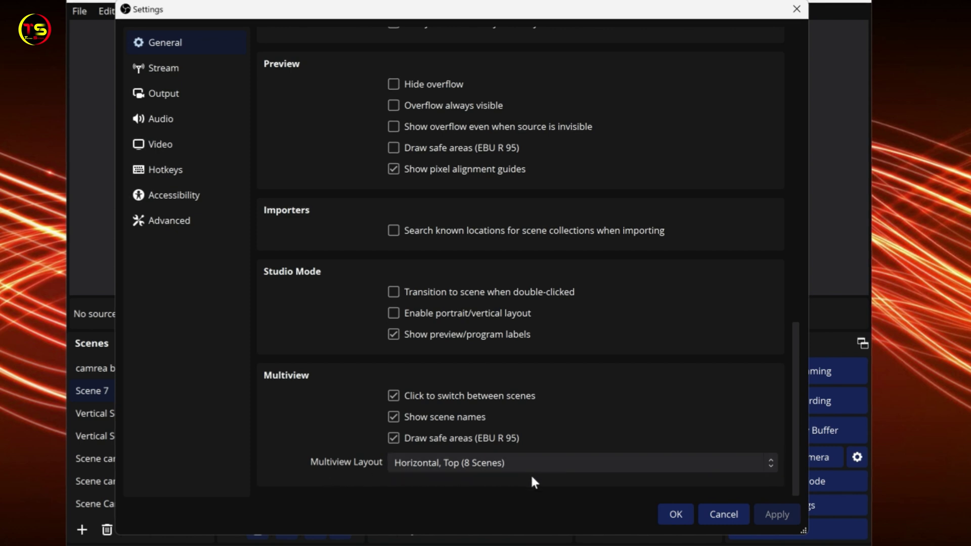
scroll(561, 449, up, 12)
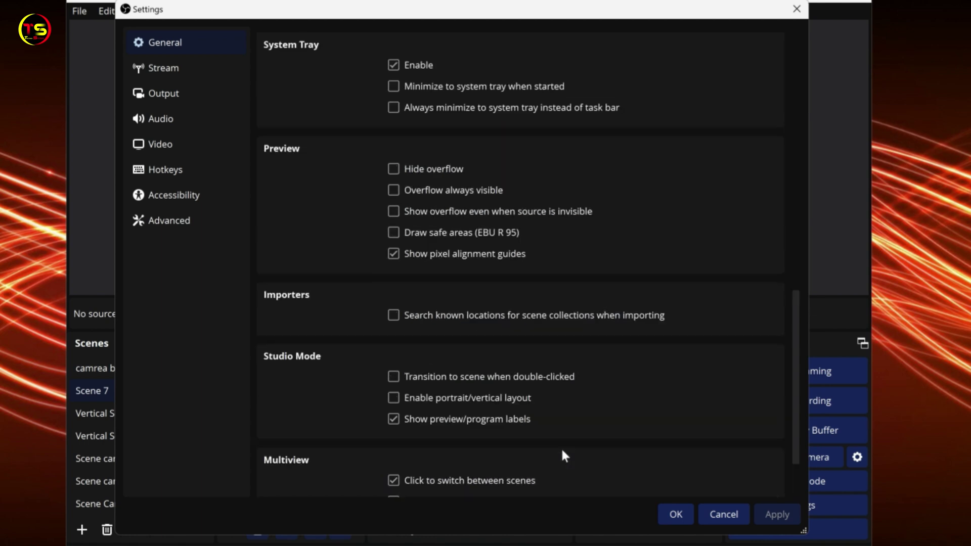
scroll(561, 442, up, 13)
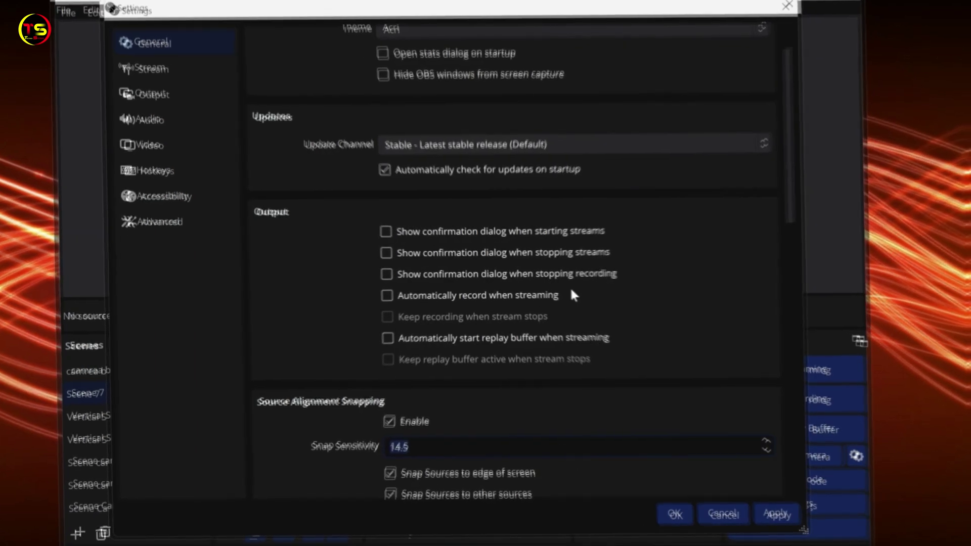
Switch the YouTube - RTMPS stream settings to use a stream key instead of a connected account
click(163, 68)
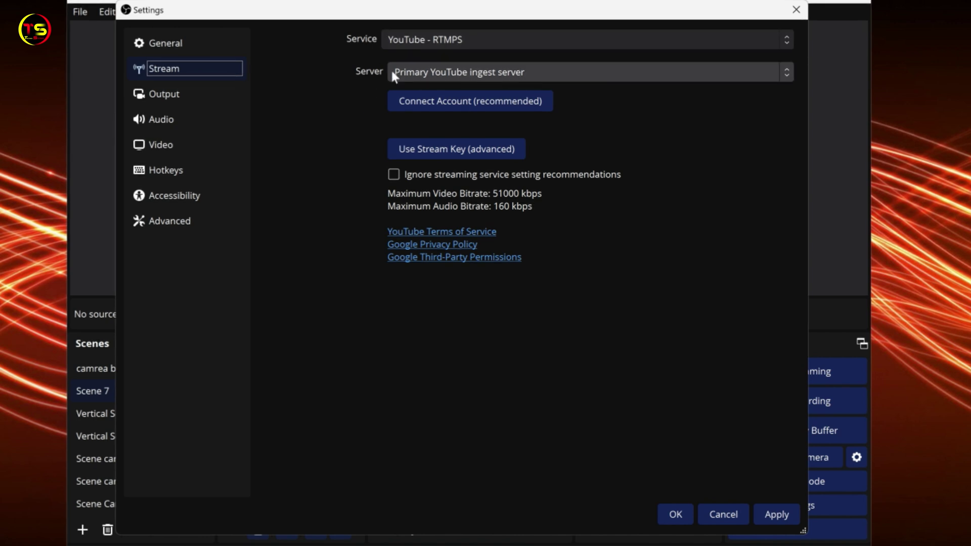
click(467, 147)
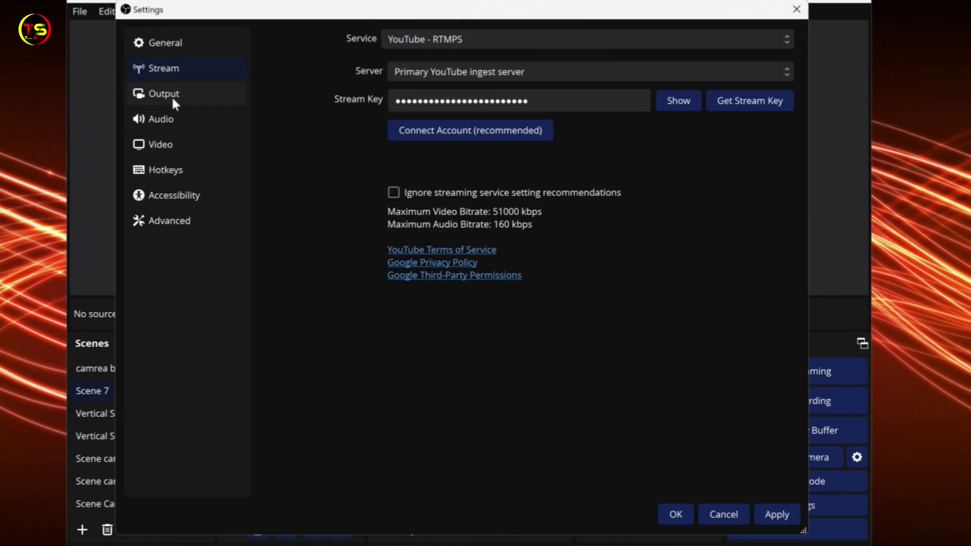
Set the output mode to Advanced
click(217, 95)
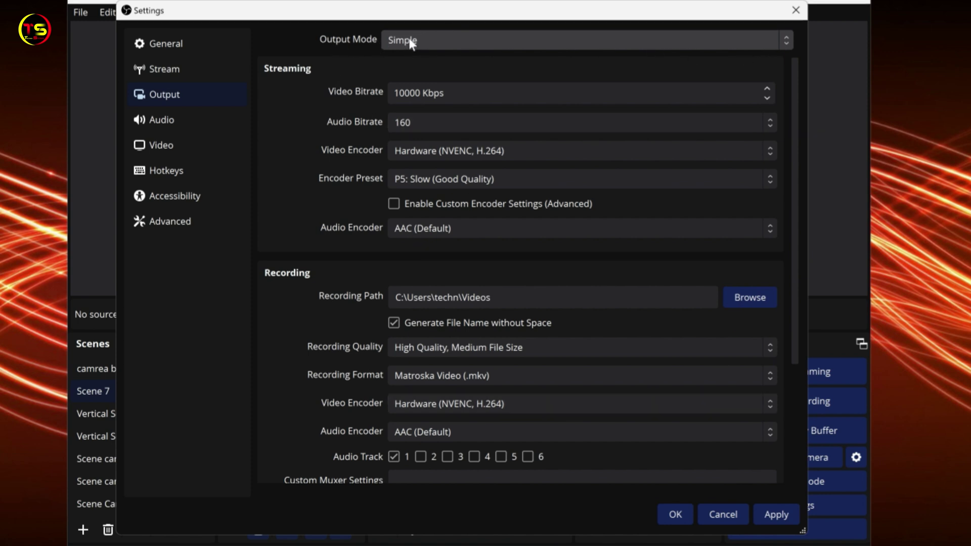
click(784, 37)
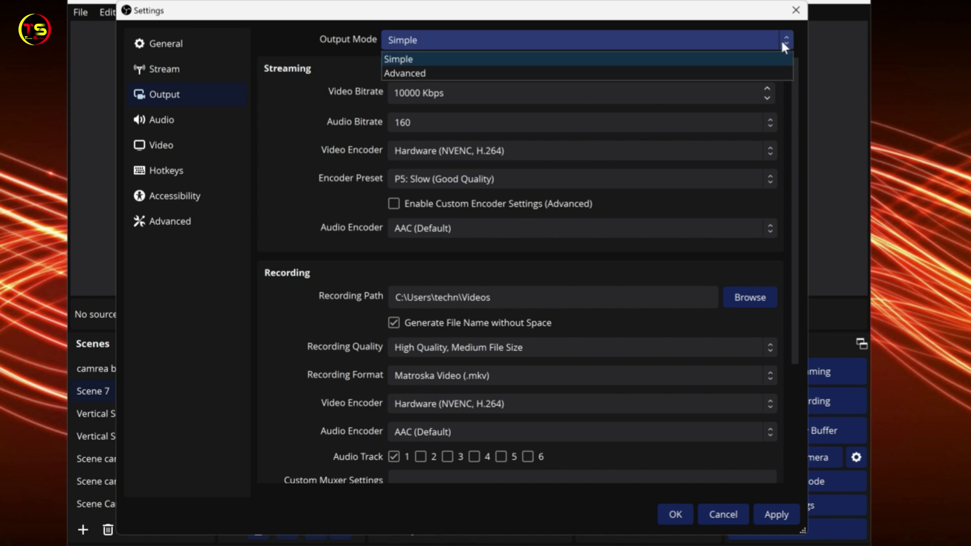
click(419, 74)
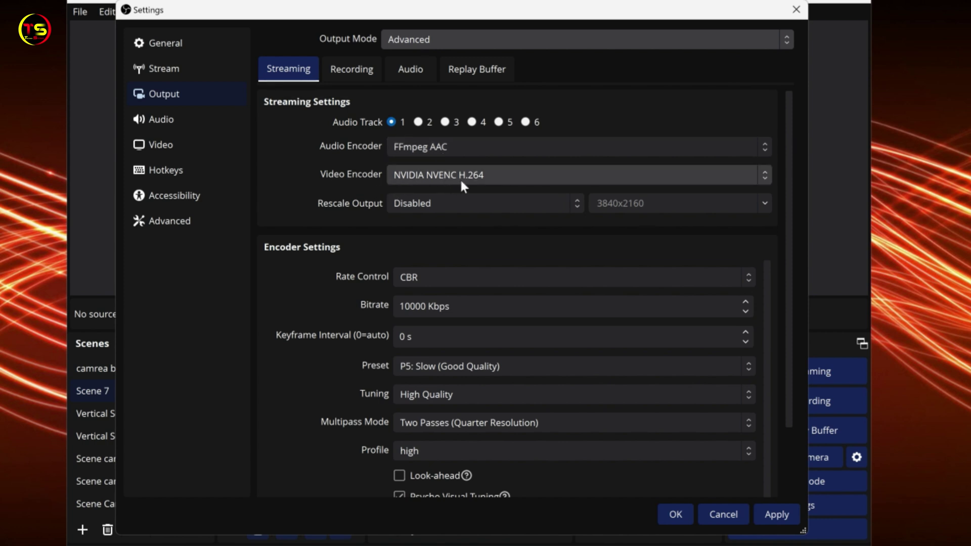
Examine the video encoder choices and encoder settings for streaming, plus the output settings for recording and audio tracks
click(765, 174)
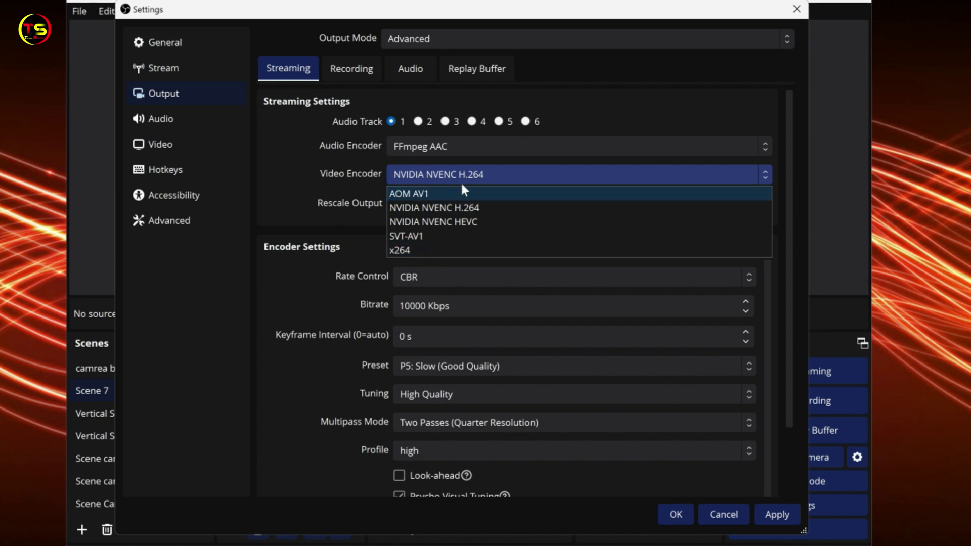
click(504, 174)
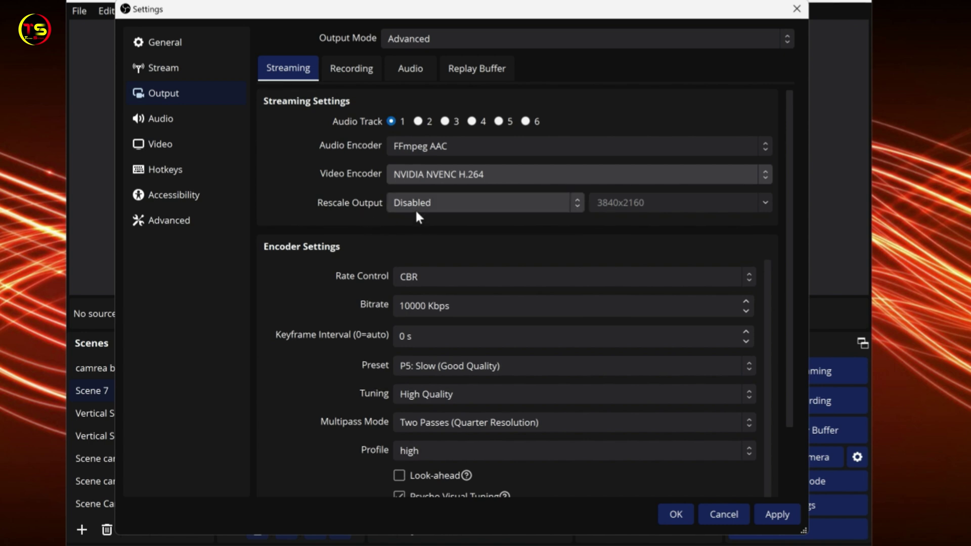
scroll(298, 212, down, 2)
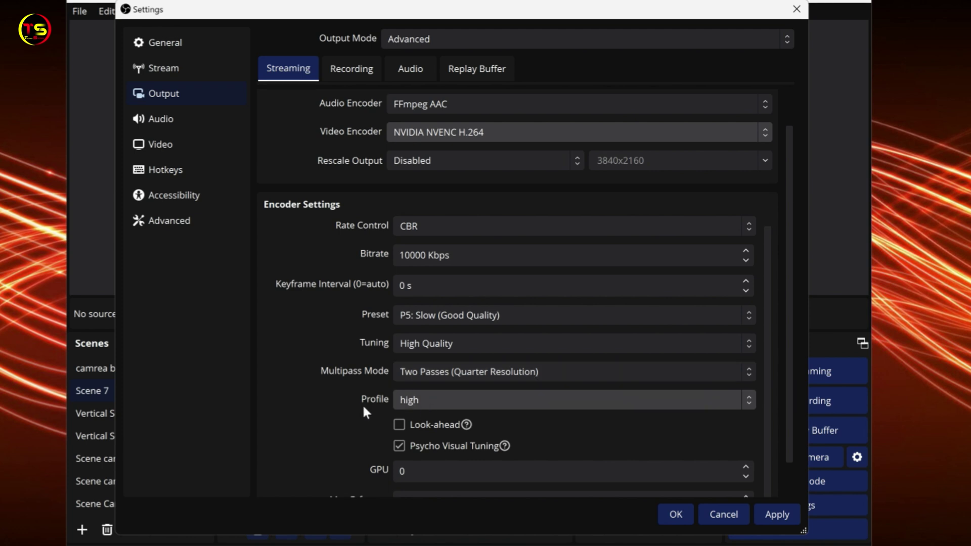
scroll(339, 405, down, 1)
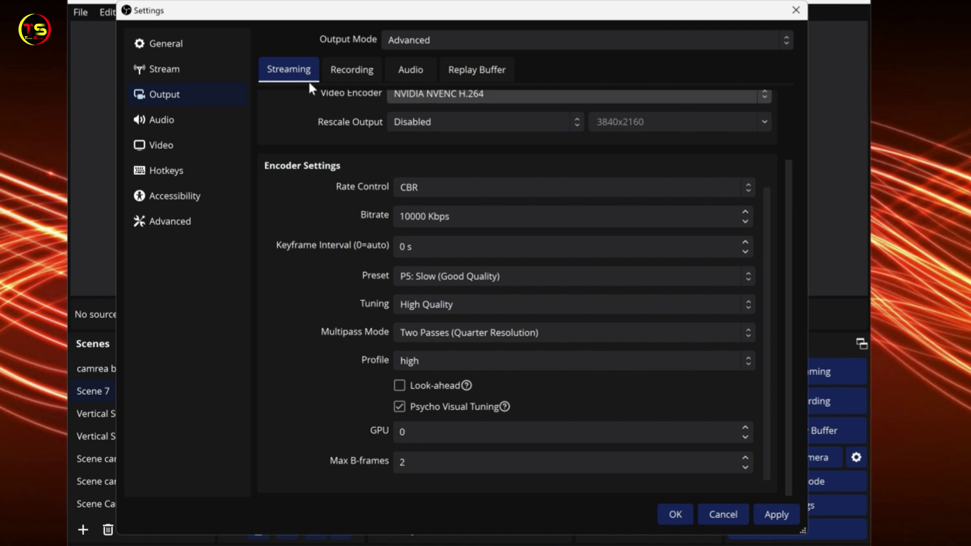
click(353, 71)
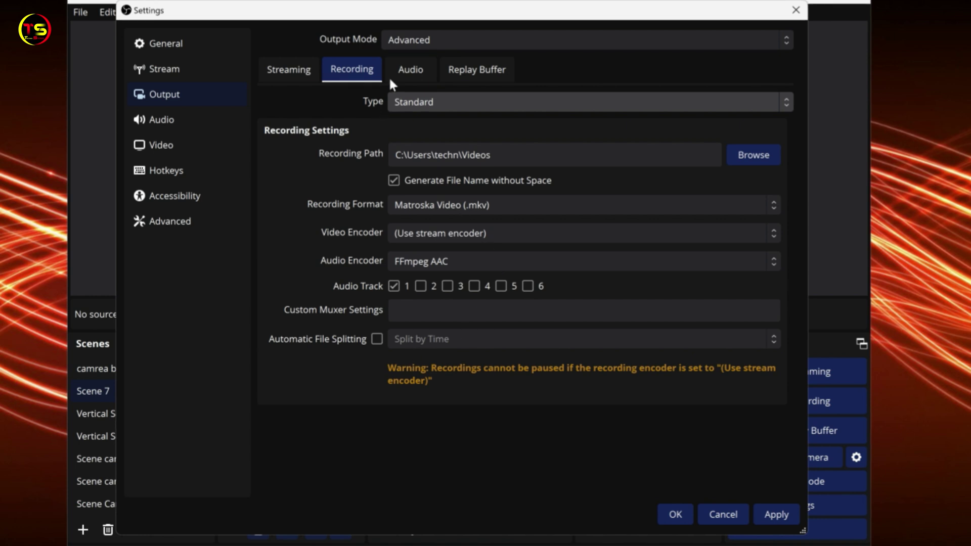
click(406, 76)
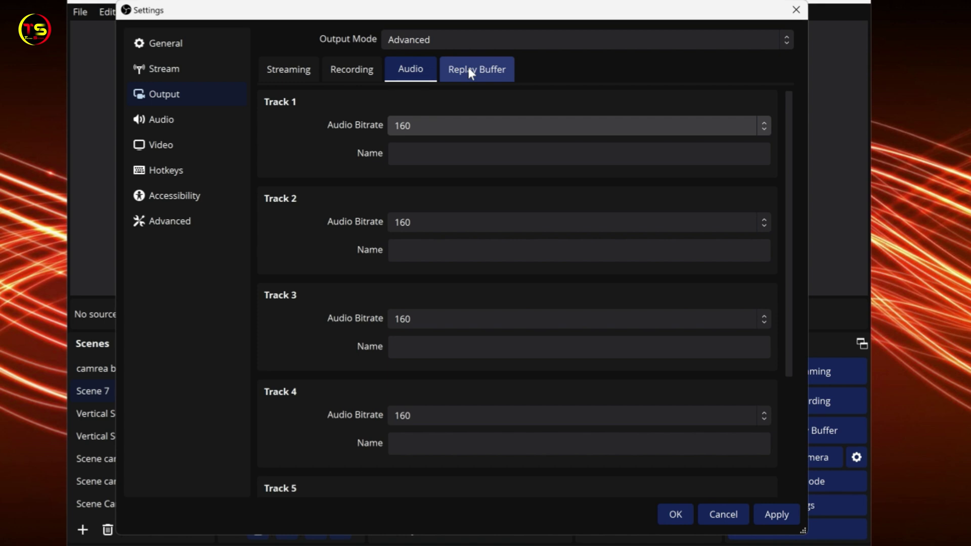
Review the global audio device and meter settings and check the available audio monitoring devices
click(160, 119)
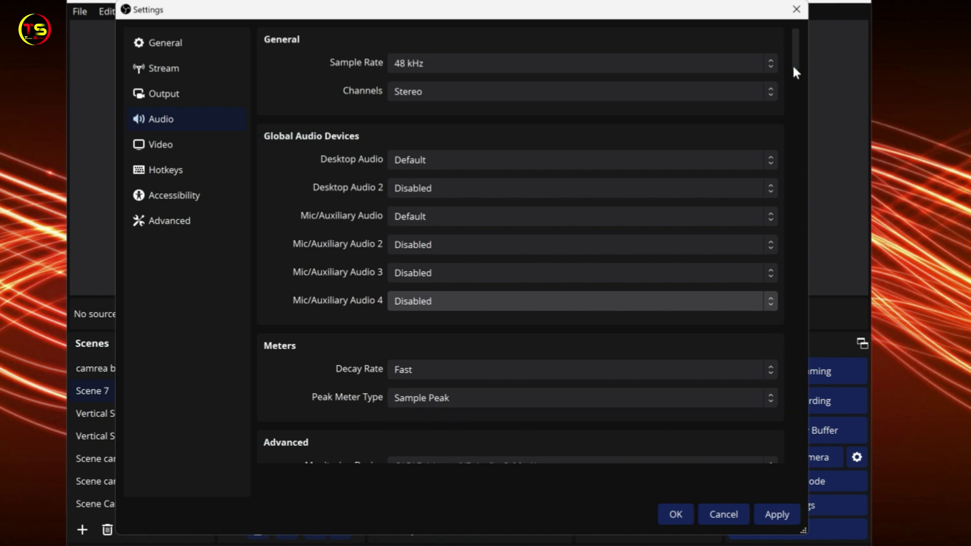
drag(794, 54, 798, 74)
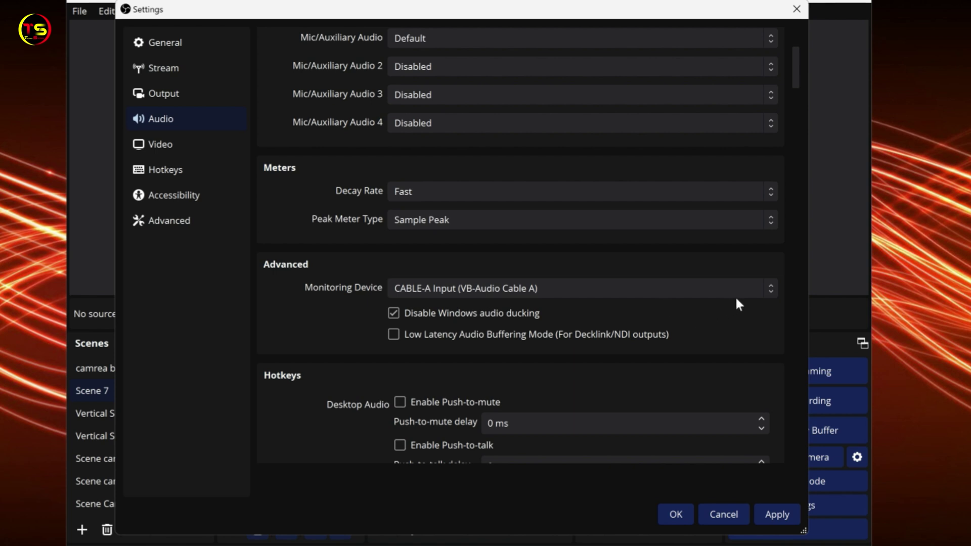
click(769, 286)
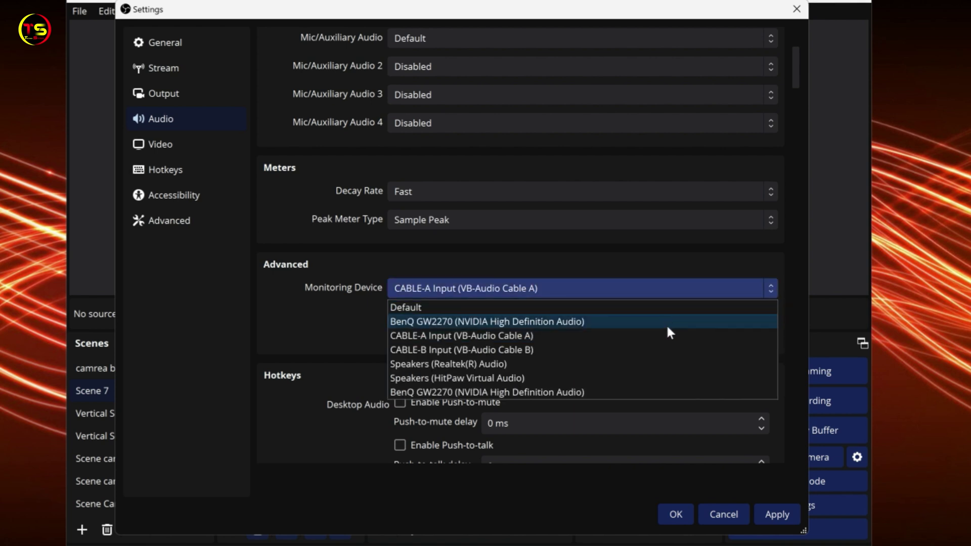
click(648, 290)
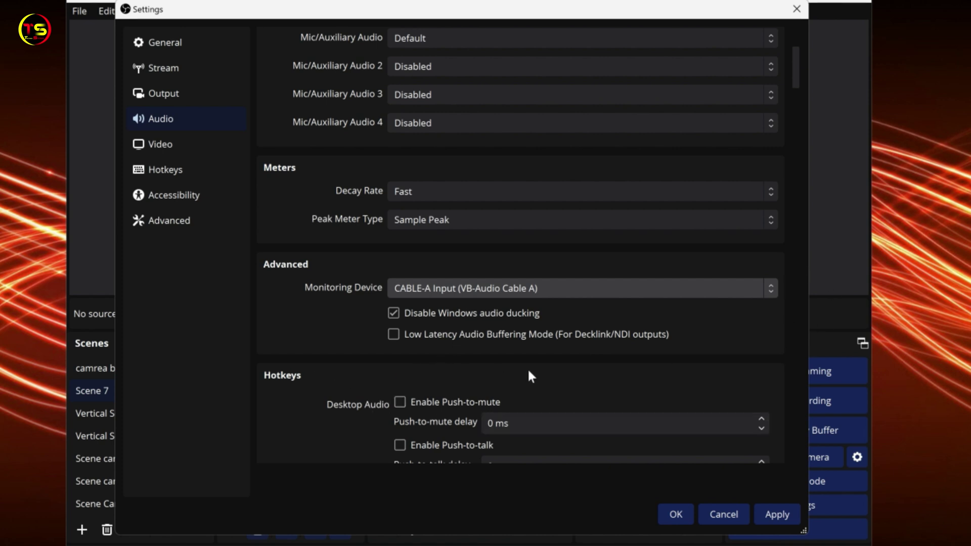
Look through the audio advanced options and the push-to-mute and push-to-talk settings of the audio sources
scroll(530, 377, down, 1)
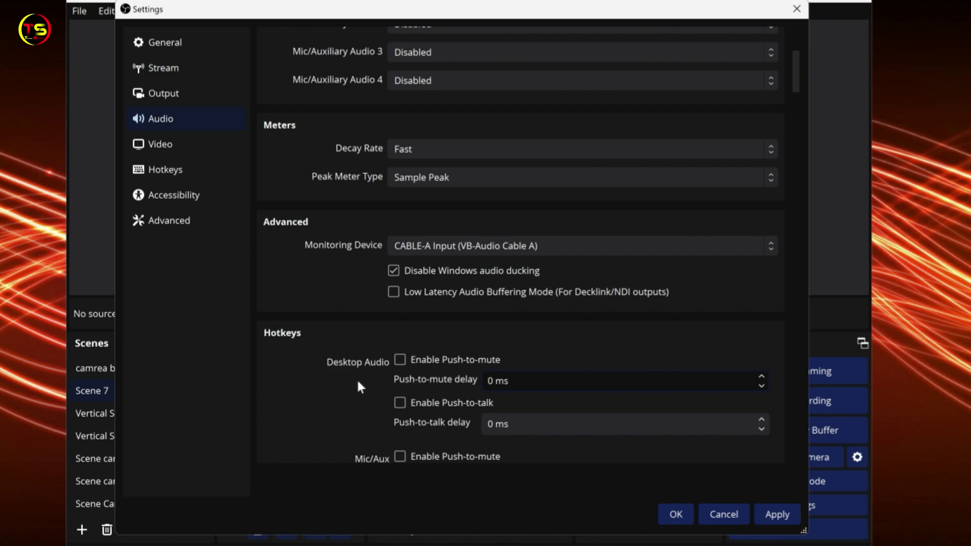
scroll(358, 375, down, 3)
scroll(363, 283, down, 20)
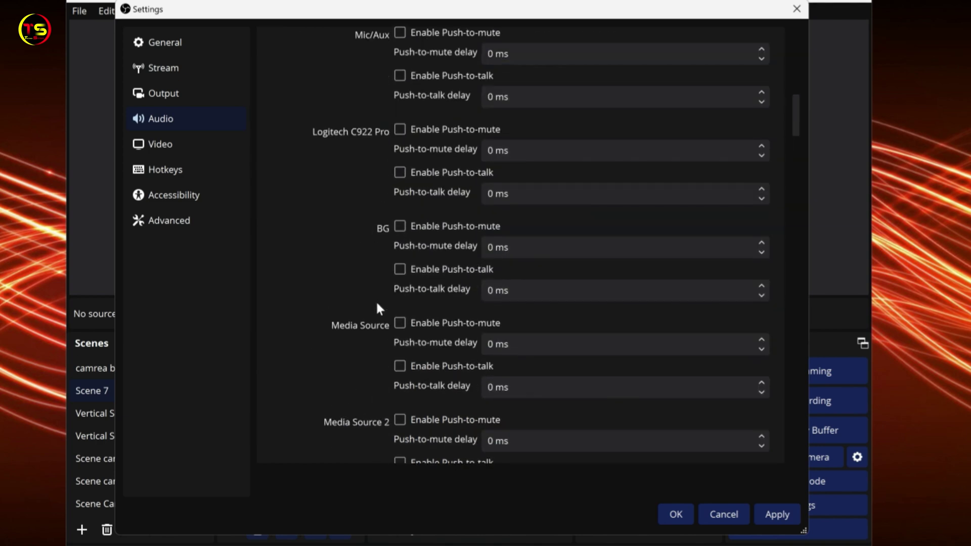
scroll(371, 304, down, 5)
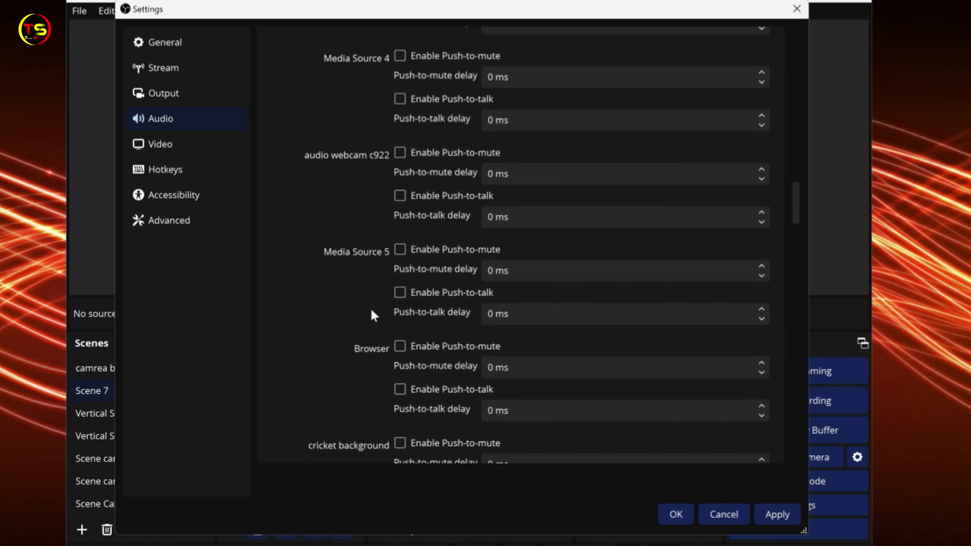
scroll(370, 313, up, 5)
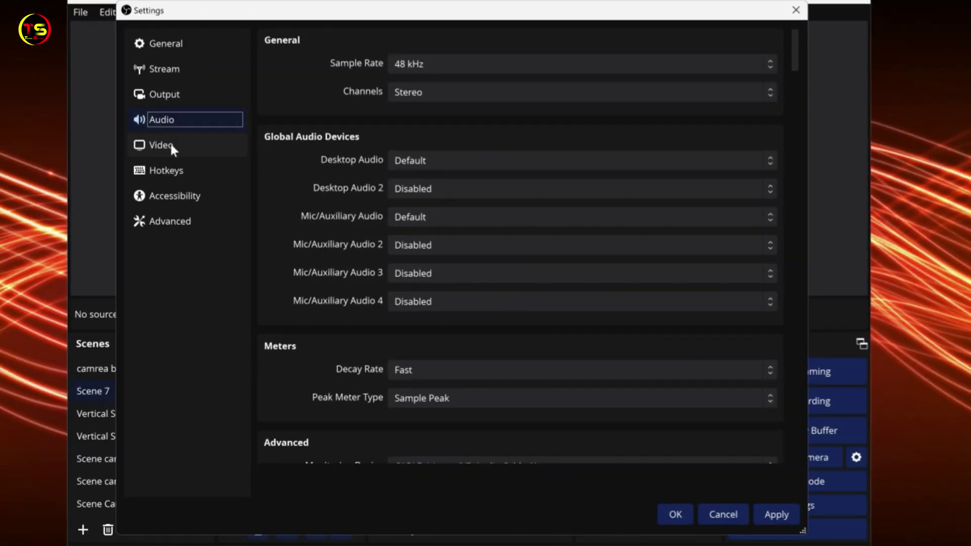
Review the video resolution and FPS settings, the hotkey list, the accessibility colors and the advanced settings
click(172, 145)
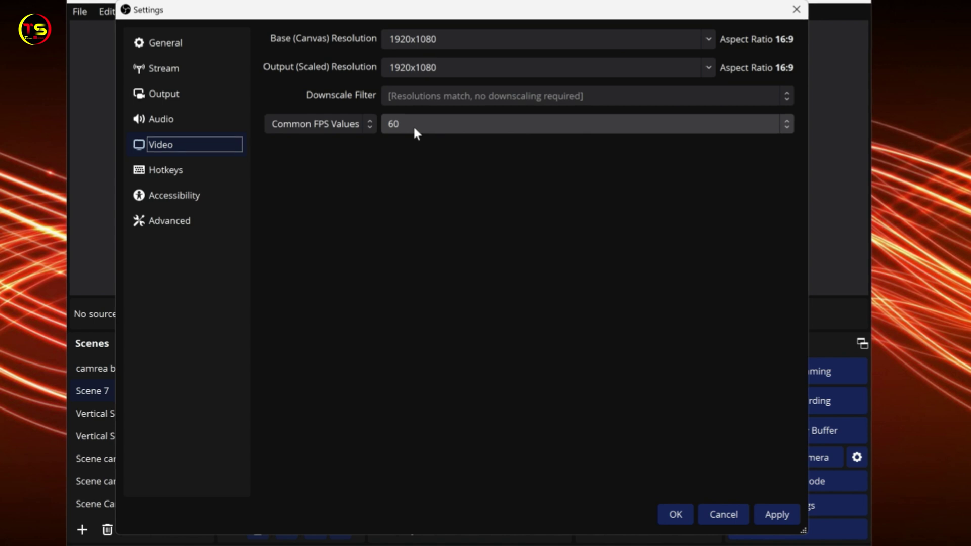
click(183, 170)
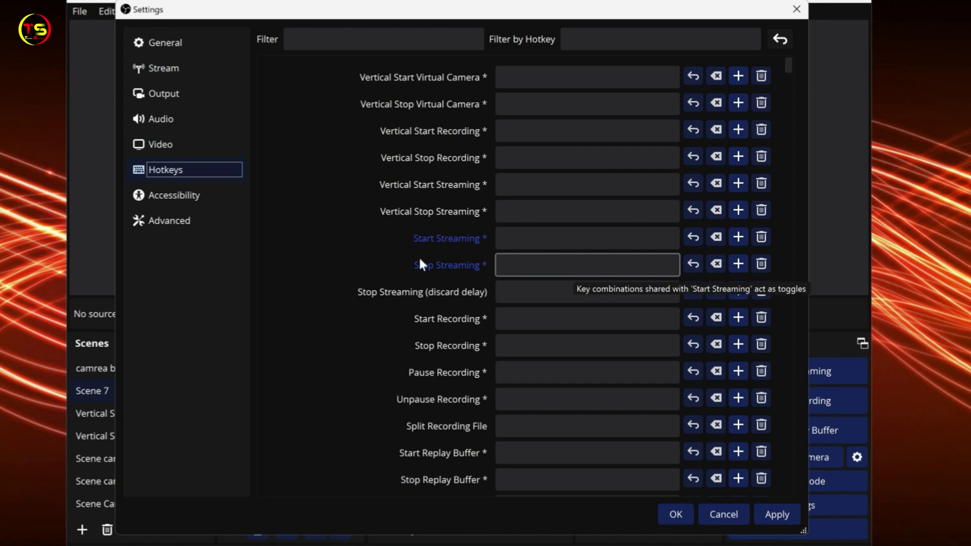
click(177, 195)
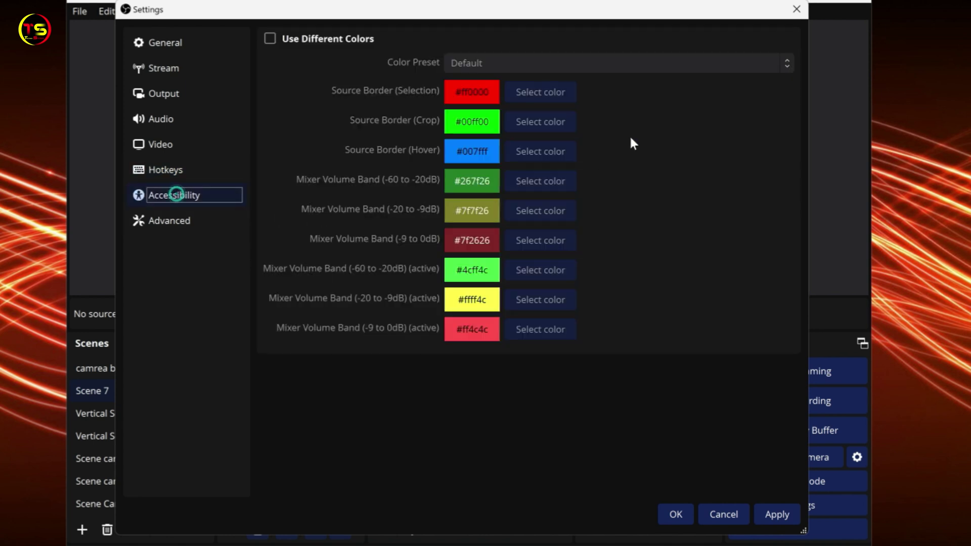
click(179, 228)
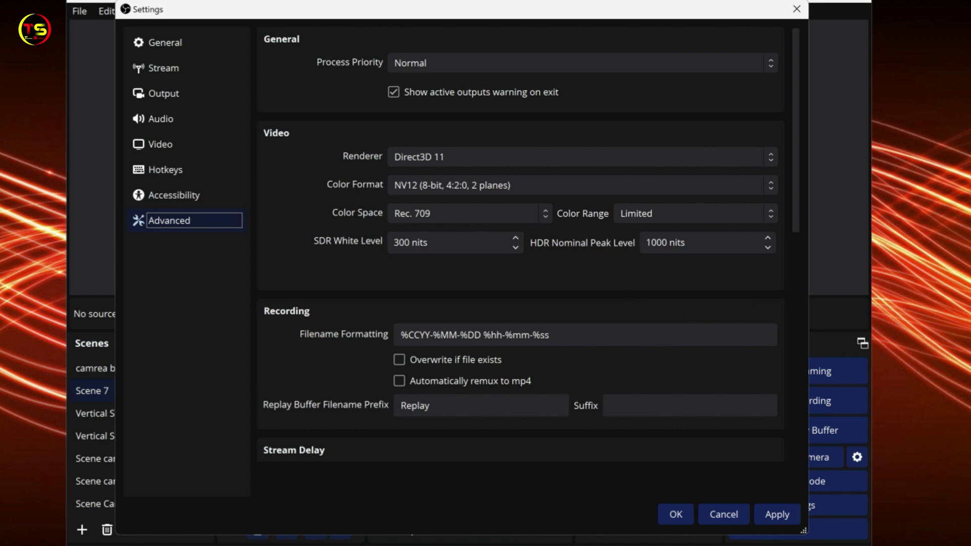
Apply the changed settings and close the settings window
click(778, 514)
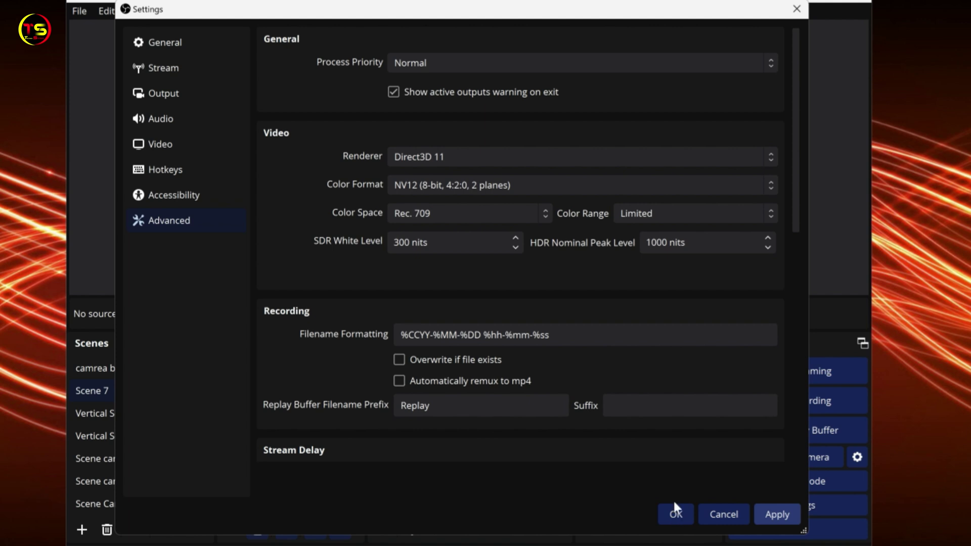
click(675, 511)
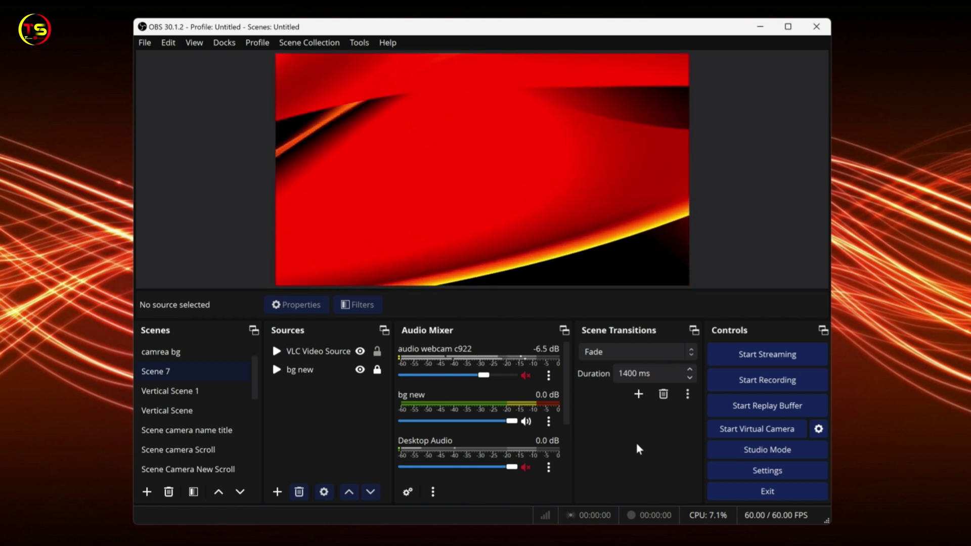
Reopen the settings and show the streaming output settings
click(756, 471)
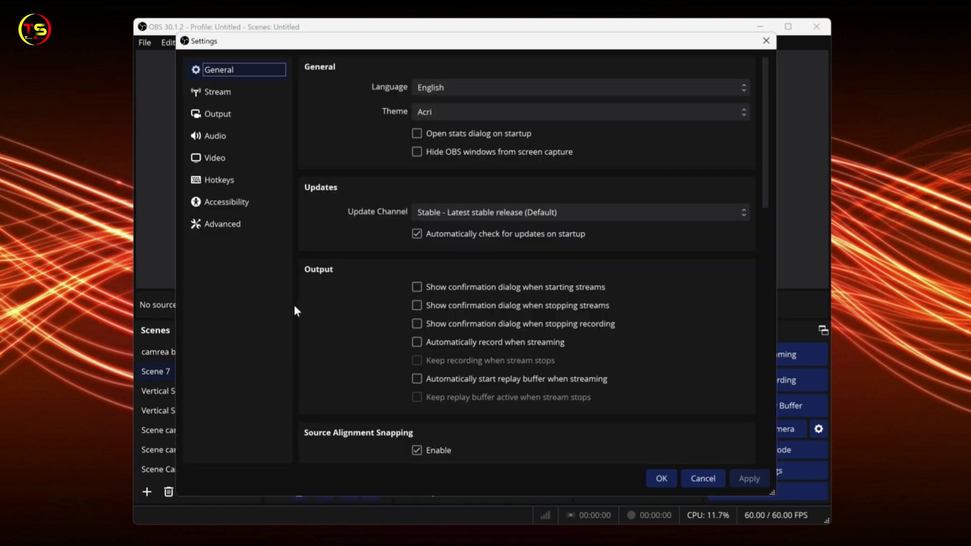
click(212, 113)
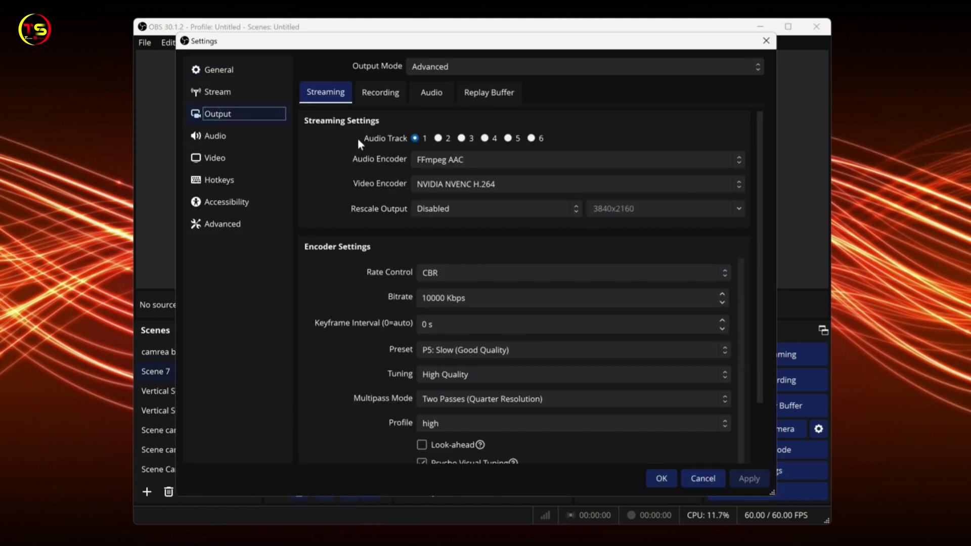